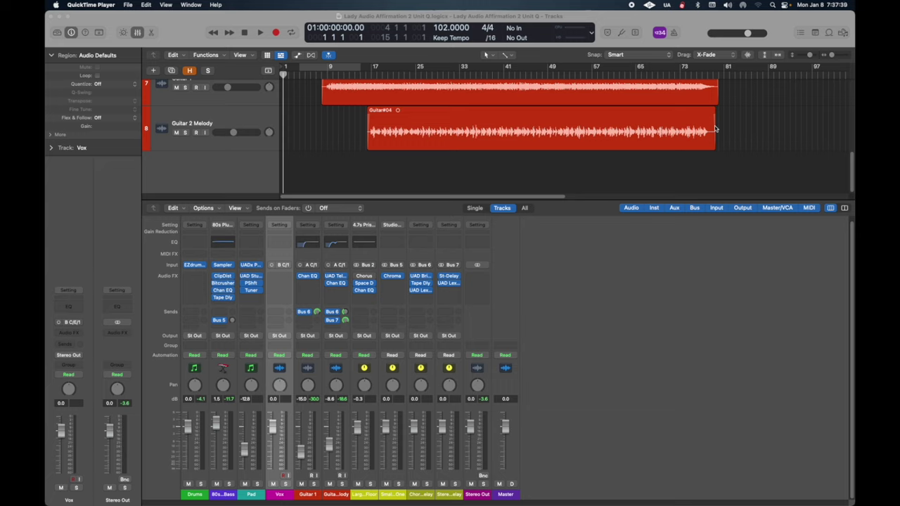
Start playback from about bar 73 to hear the song's ending.
left_click(680, 74)
key("space")
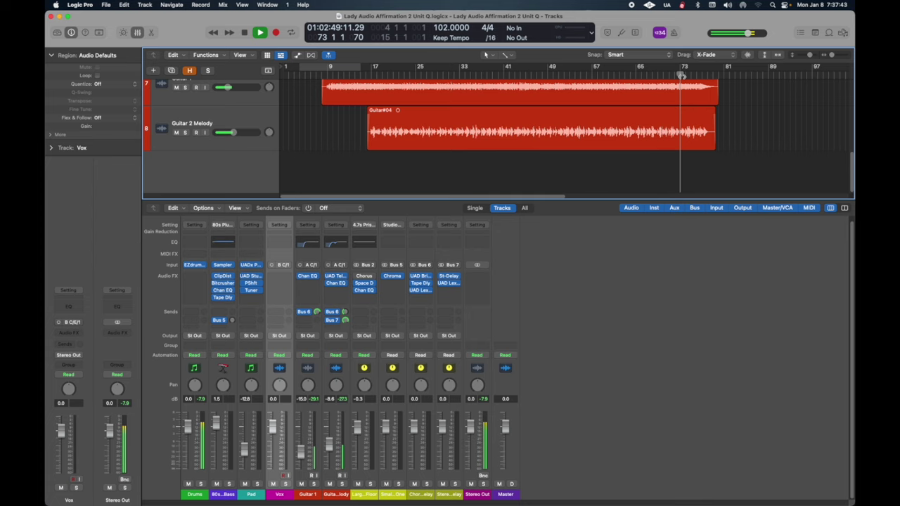
Solo the Guitar 1 and Guitar 2 Melody tracks, then stop playback at bar 81.
left_click(314, 485)
left_click(341, 484)
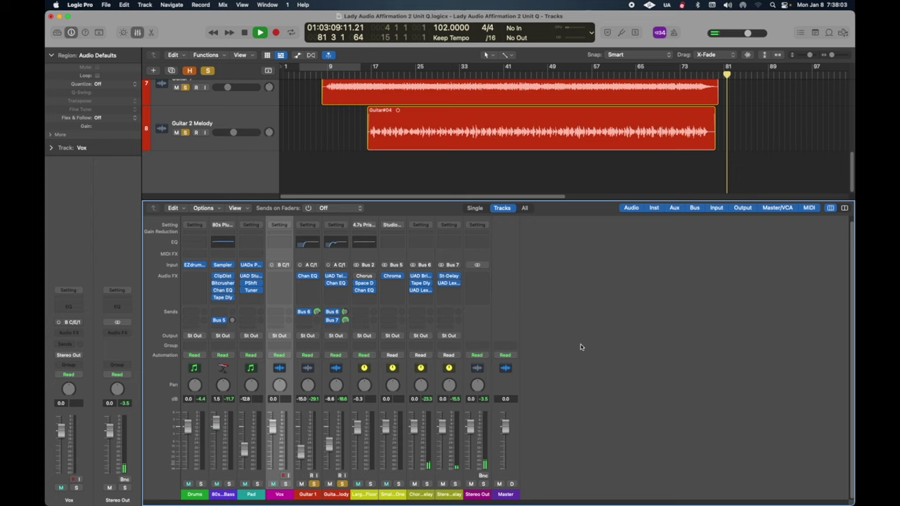
key("space")
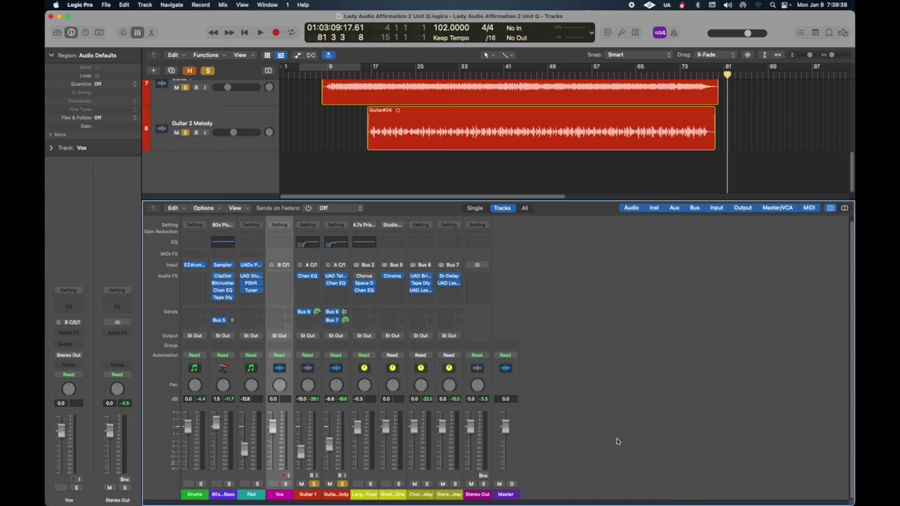
left_click(511, 356)
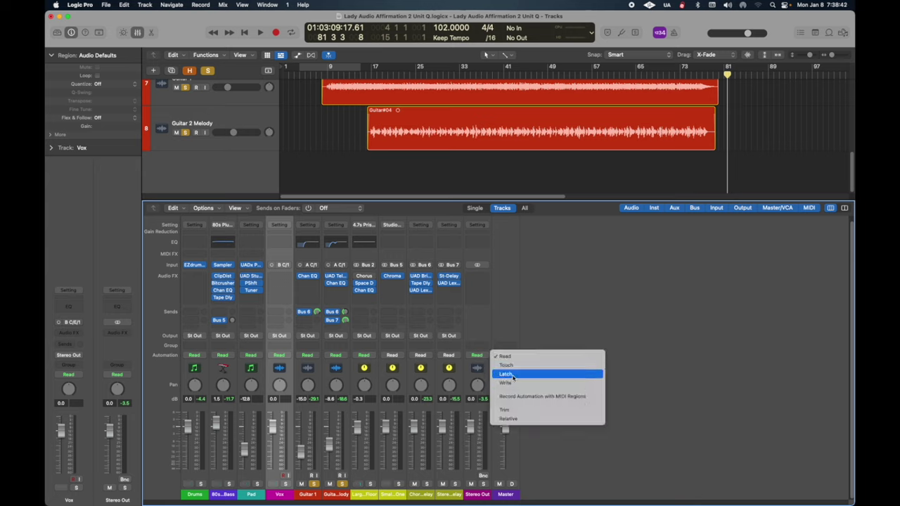
left_click(538, 329)
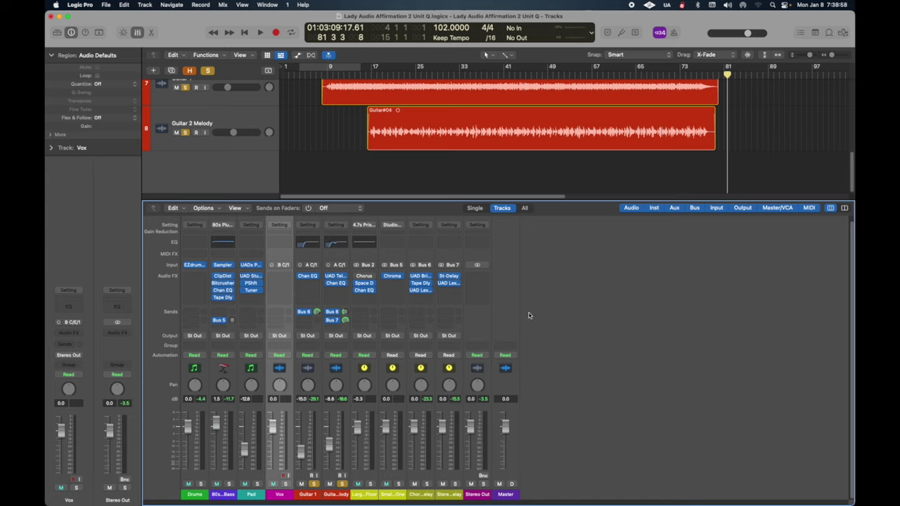
Turn off the solos on Guitar 2 Melody (track 8) and Guitar 1 (track 7).
left_click(241, 121)
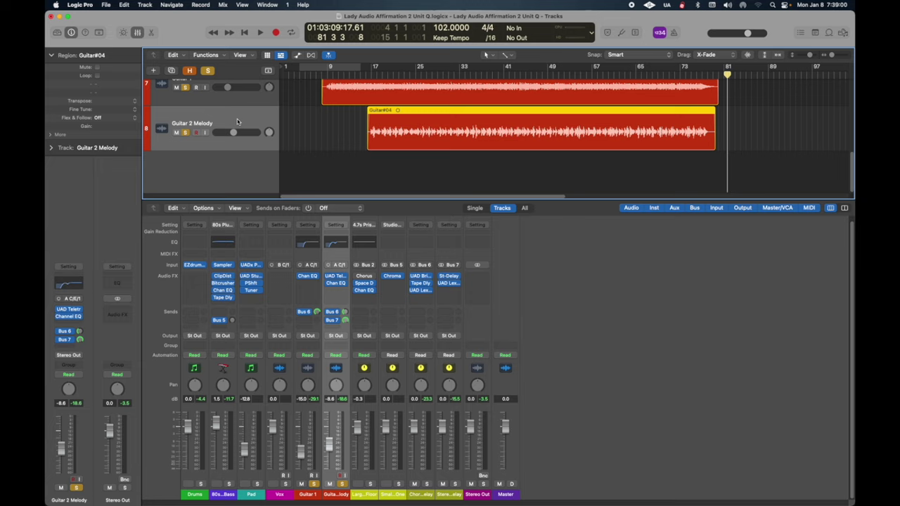
left_click(184, 133)
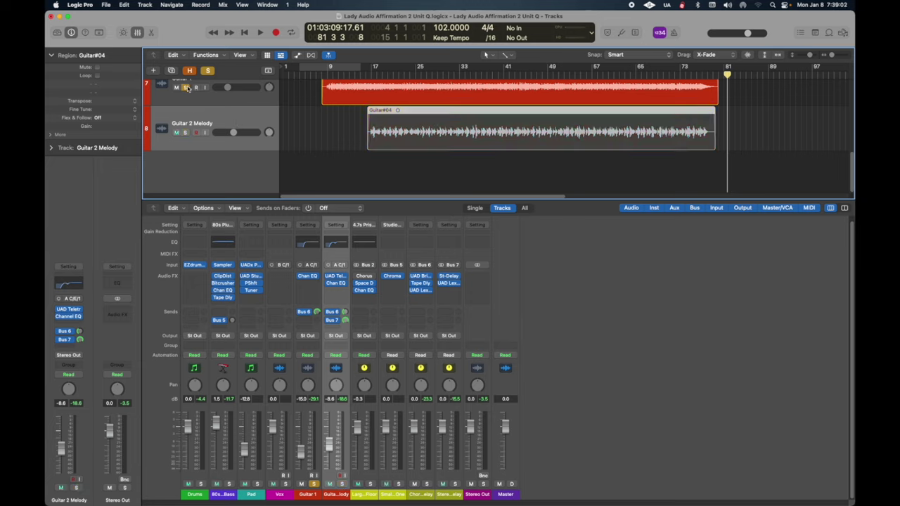
left_click(186, 88)
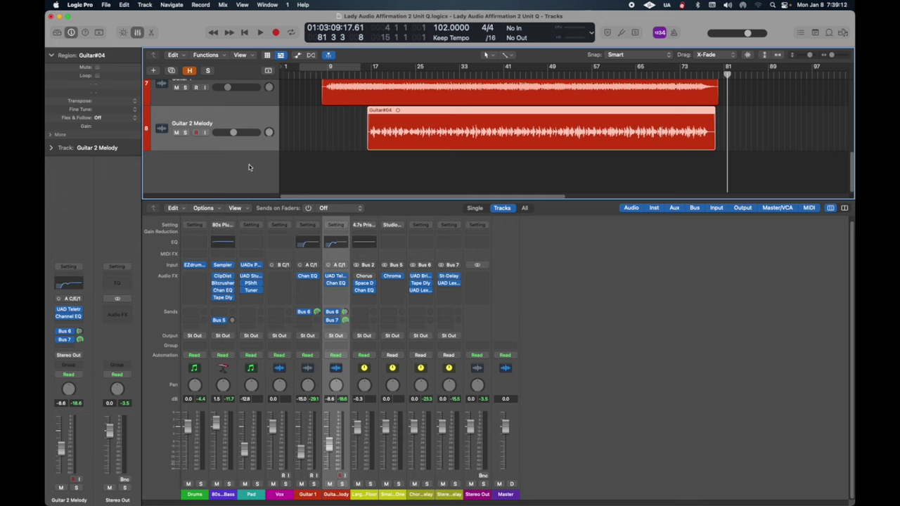
Select the Vox track, reselect Guitar 2 Melody, and bring the track list's top into view.
scroll(249, 164, "up", 3)
scroll(250, 153, "up", 2)
left_click(246, 111)
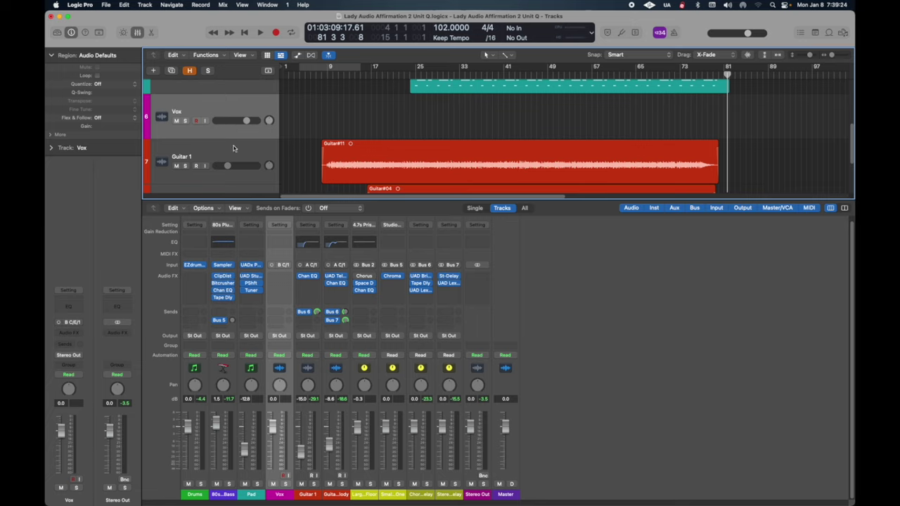
scroll(234, 145, "down", 3)
left_click(235, 123)
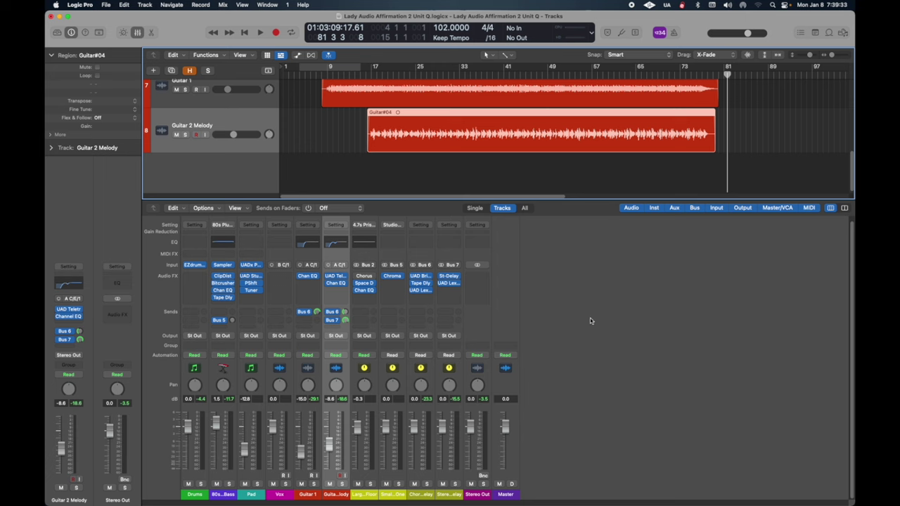
key("x")
key("x")
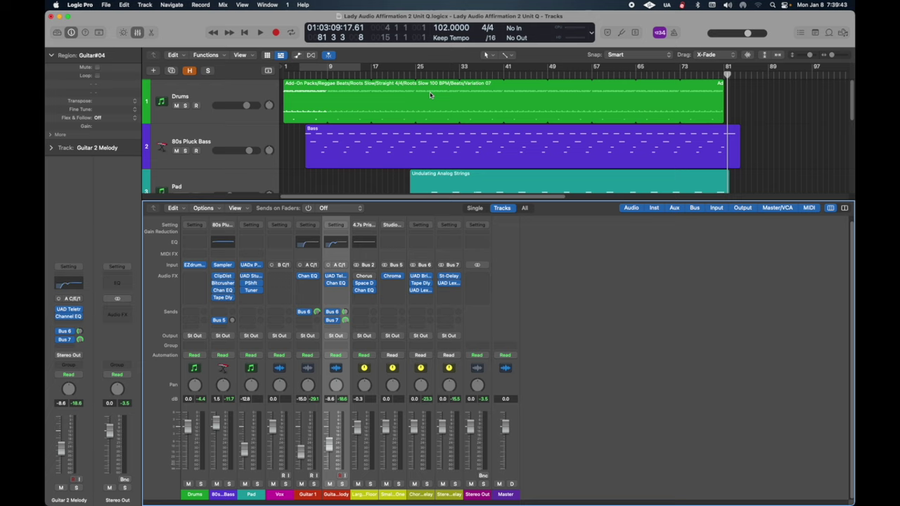
Browse the View menu without changes, then select the Master channel strip in the mixer.
left_click(242, 4)
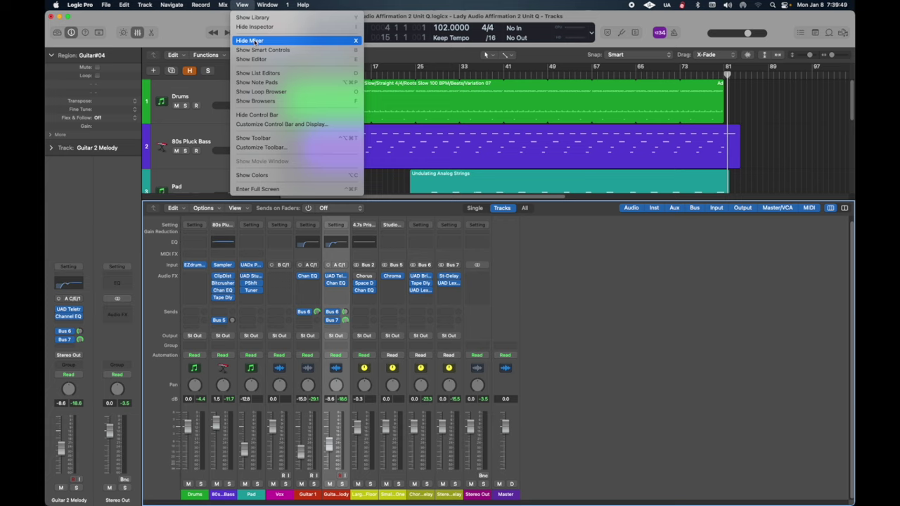
left_click(216, 21)
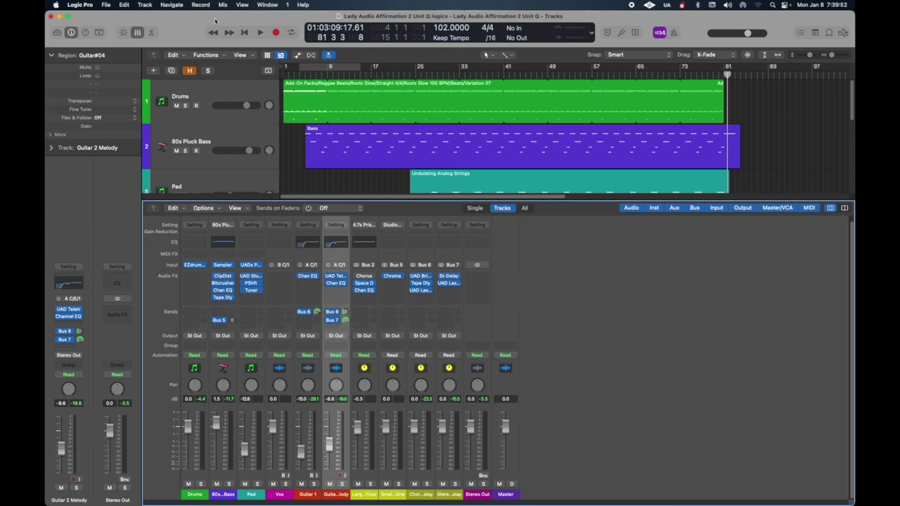
left_click(515, 461)
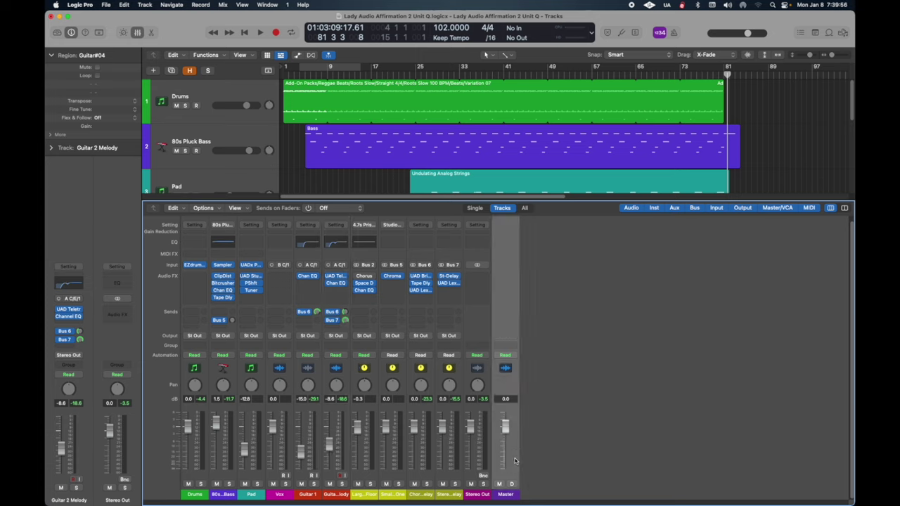
scroll(296, 148, "down", 6)
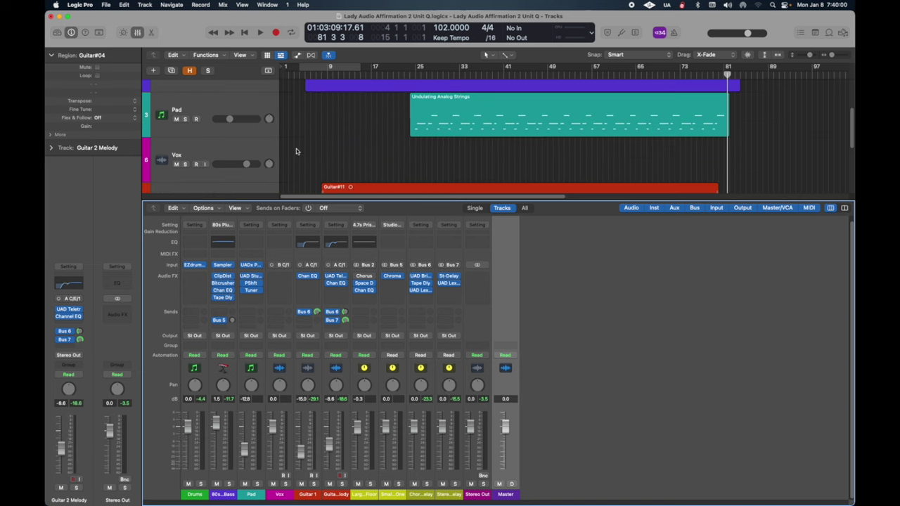
scroll(296, 151, "down", 2)
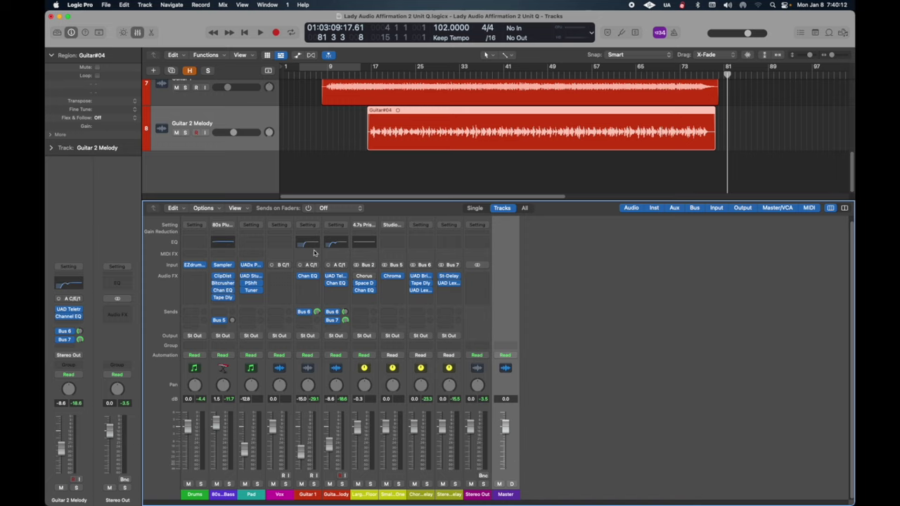
Create a track for the Master channel strip and scroll to it as track 9.
left_click(216, 211)
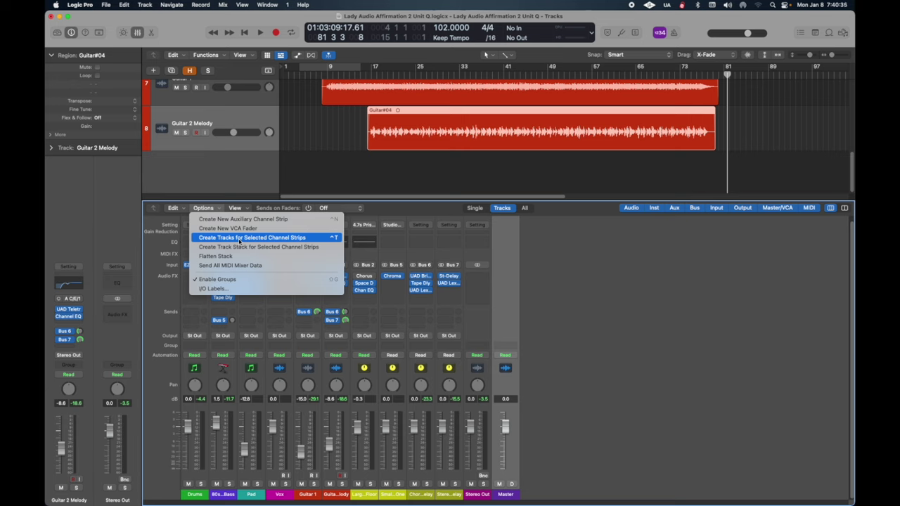
left_click(239, 239)
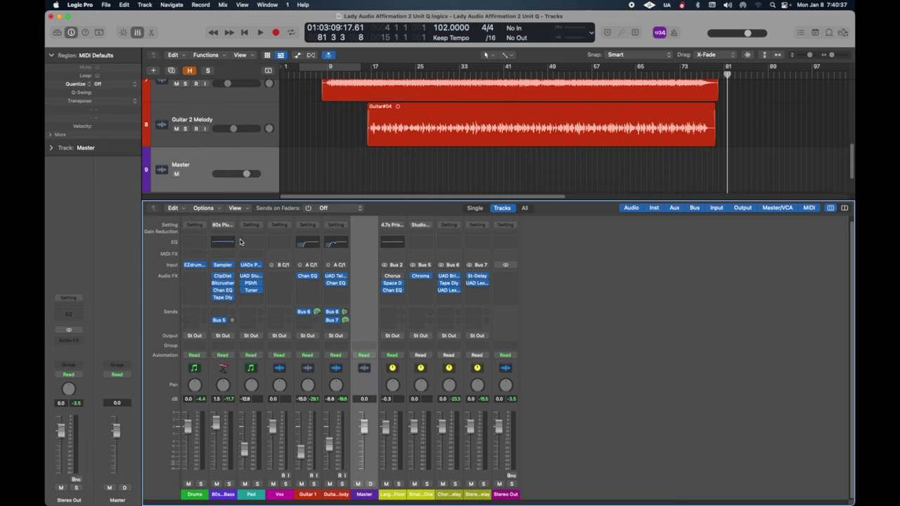
left_click(212, 160)
scroll(243, 167, "down", 2)
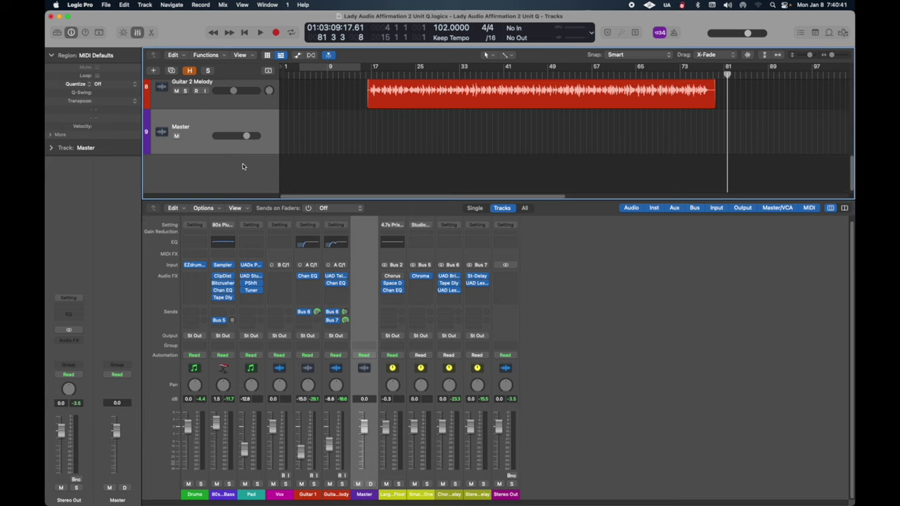
scroll(243, 166, "down", 1)
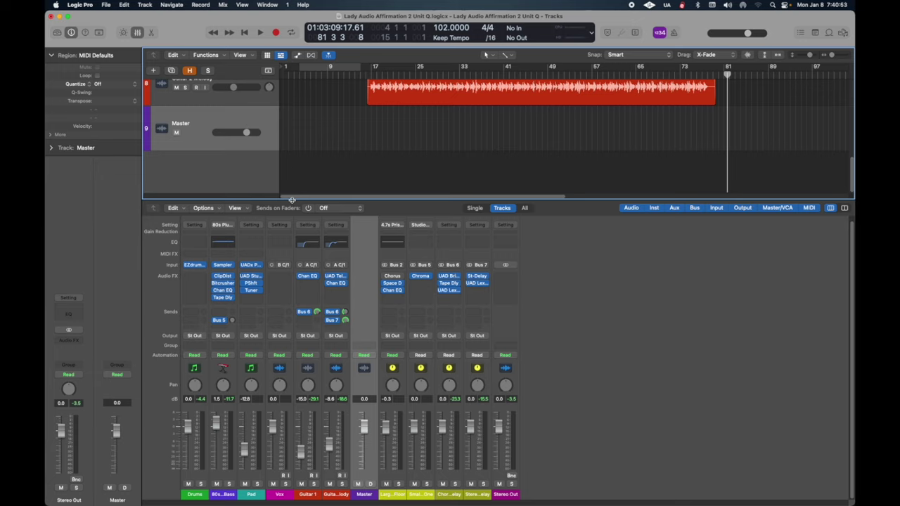
Enlarge the track area, show automation lanes, and keep Volume as Master's automation parameter.
left_click_drag(292, 201, 285, 293)
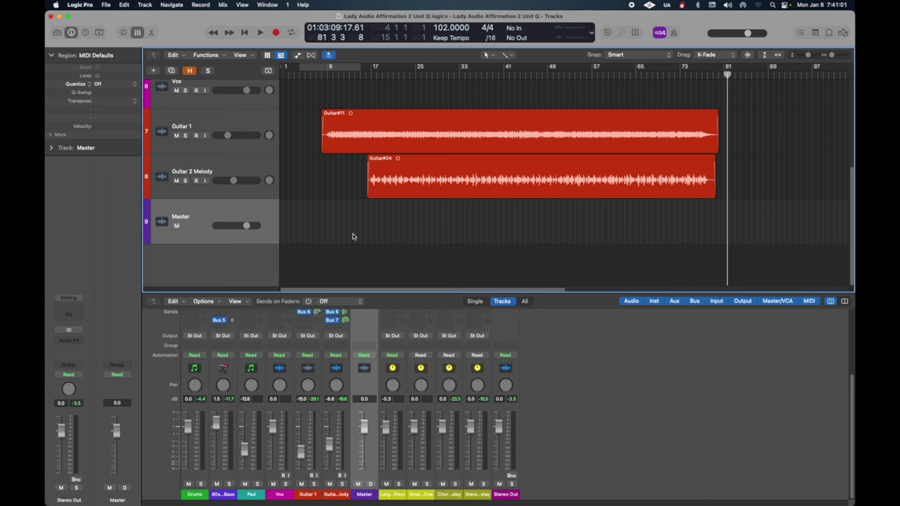
key("a")
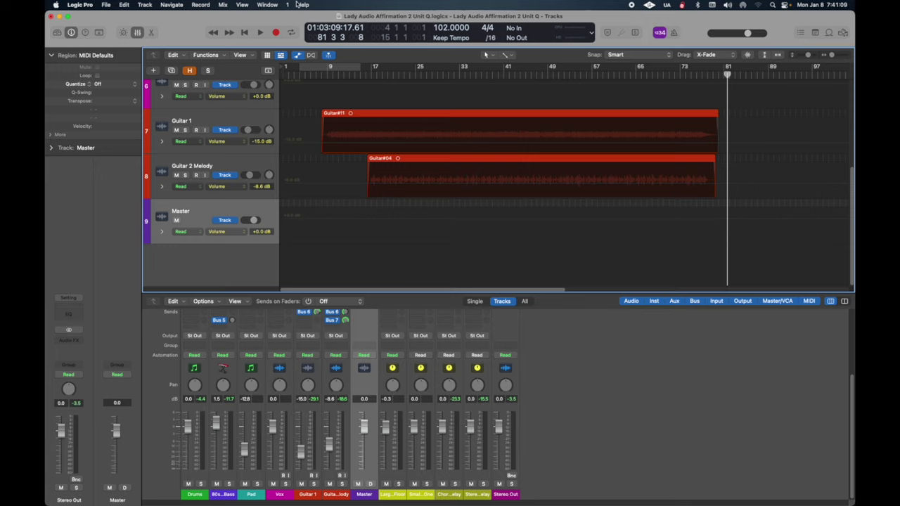
left_click(224, 5)
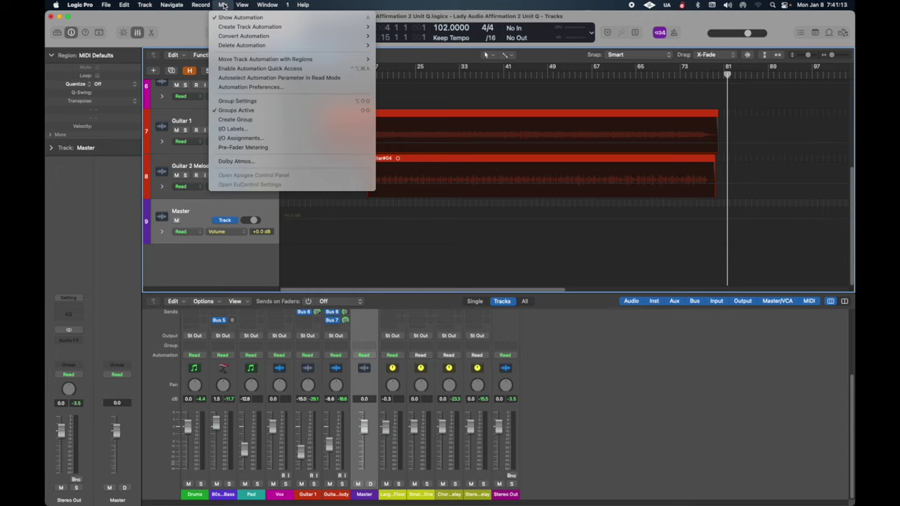
left_click(224, 5)
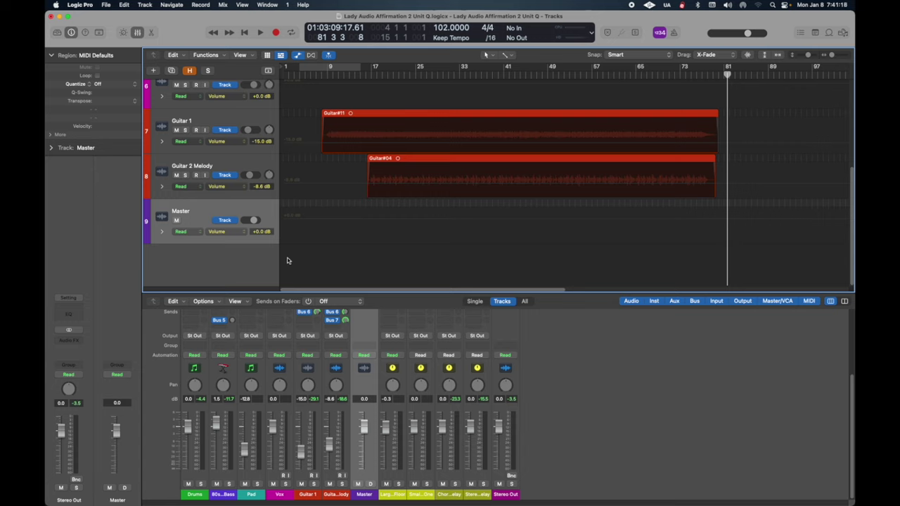
left_click(225, 234)
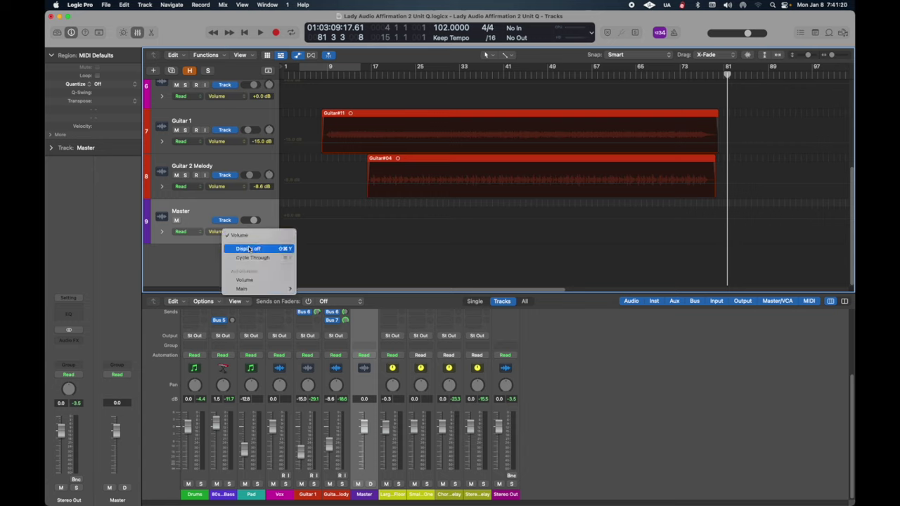
left_click(204, 214)
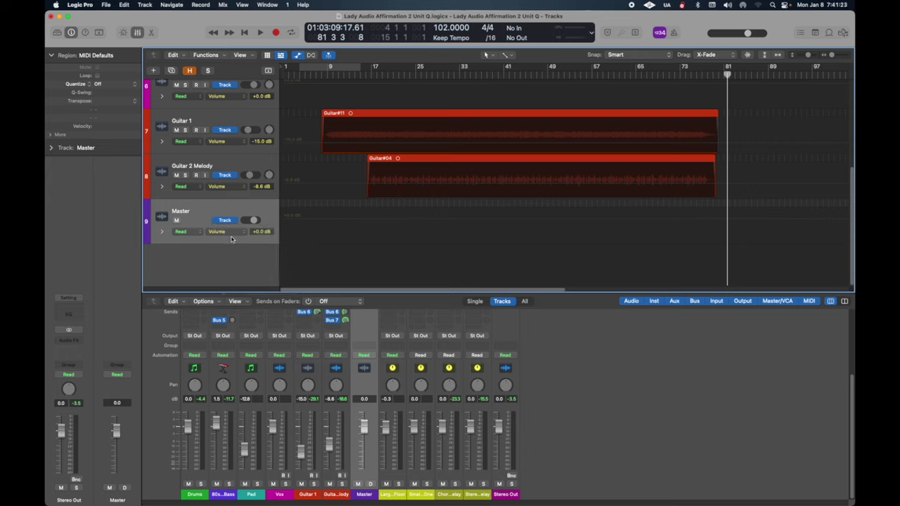
Activate Master's 0.0 dB volume line, zoom into the song's end, and play from bar 77.
left_click(686, 221)
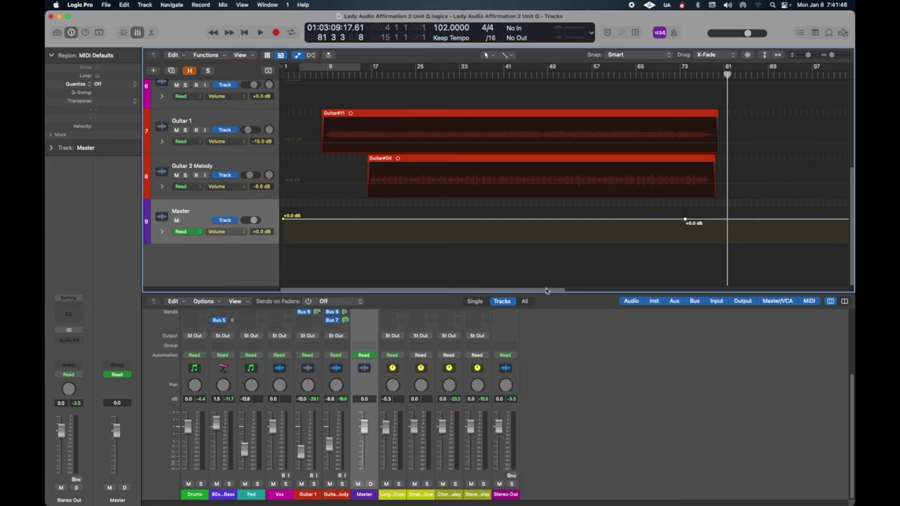
left_click_drag(547, 290, 603, 288)
scroll(621, 173, "up", 3)
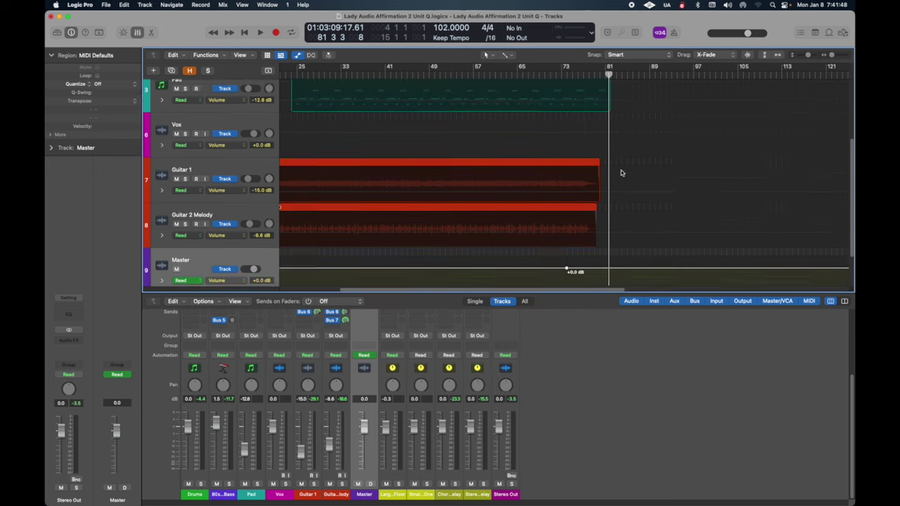
scroll(621, 173, "up", 5)
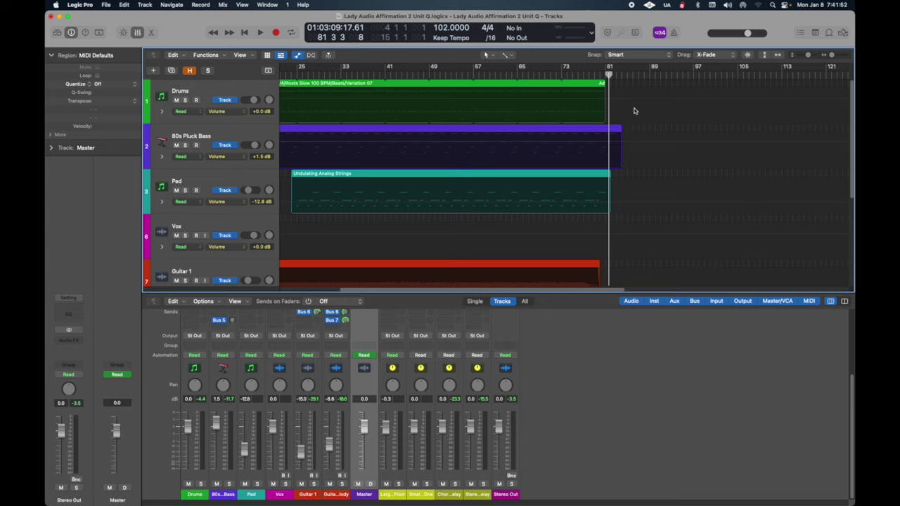
key("super+Right")
key("super+Right")
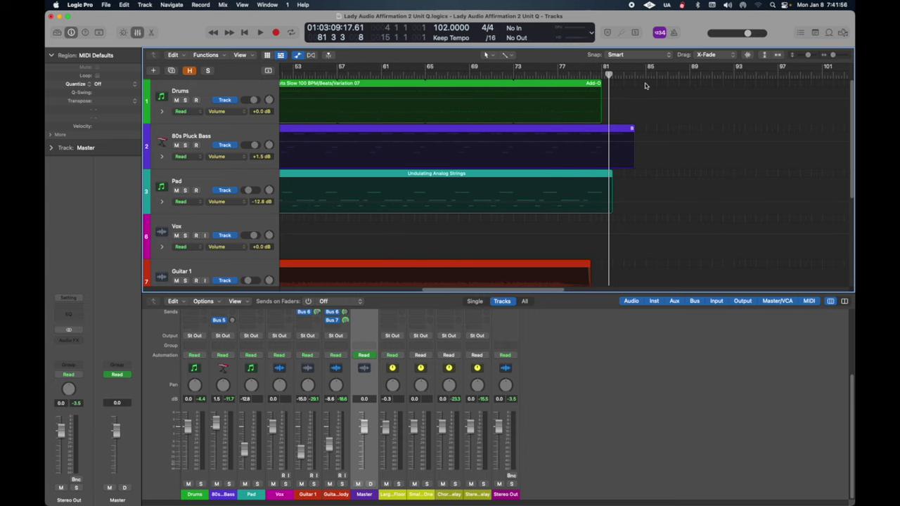
left_click_drag(608, 75, 559, 75)
key("space")
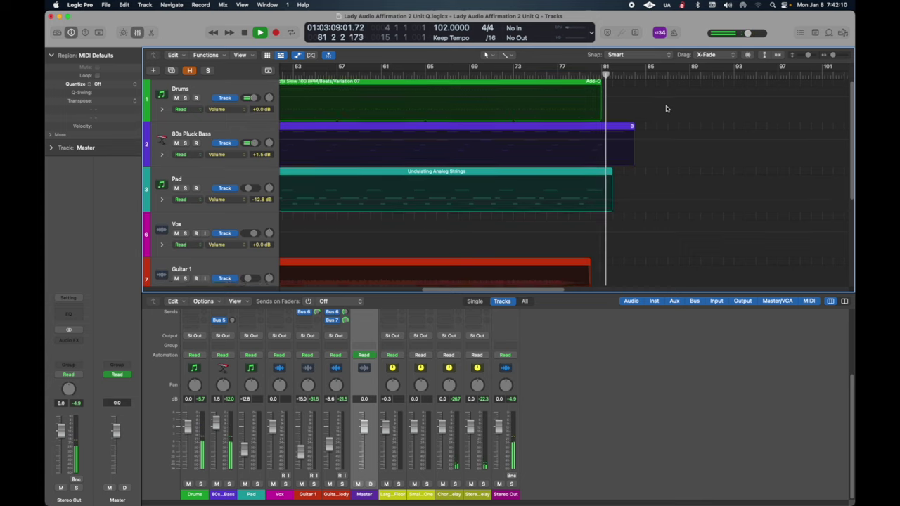
Stop playback and add a Master volume point at bar 84, pulled down to -119 dB.
scroll(665, 109, "down", 5)
scroll(663, 110, "down", 3)
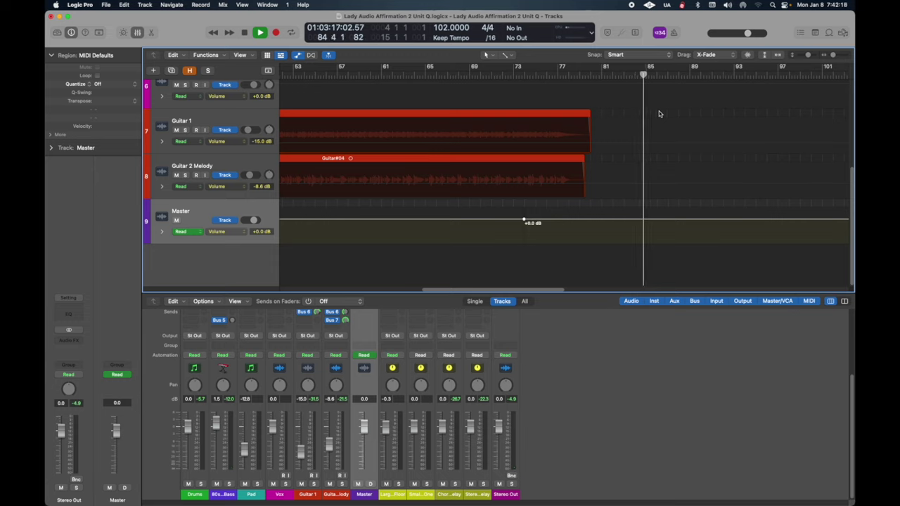
key("space")
left_click(645, 73)
left_click_drag(645, 74, 635, 75)
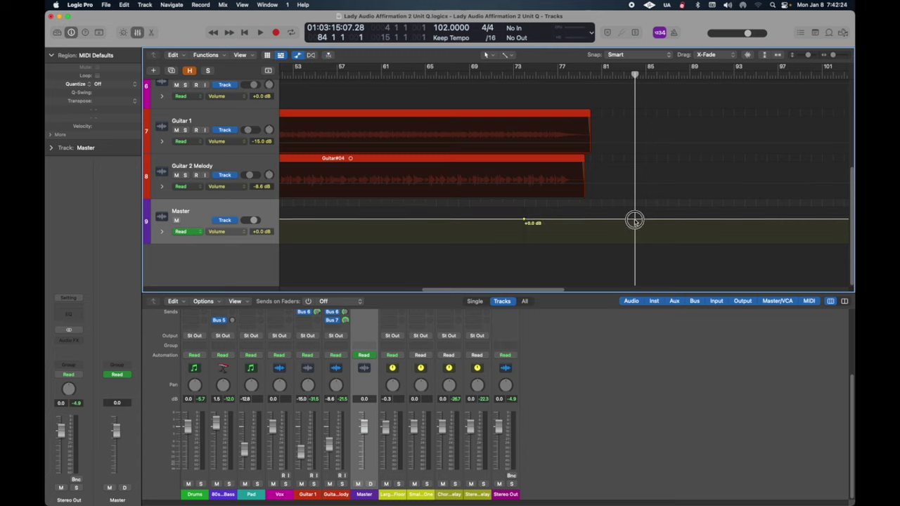
left_click(635, 223)
left_click_drag(635, 222, 635, 252)
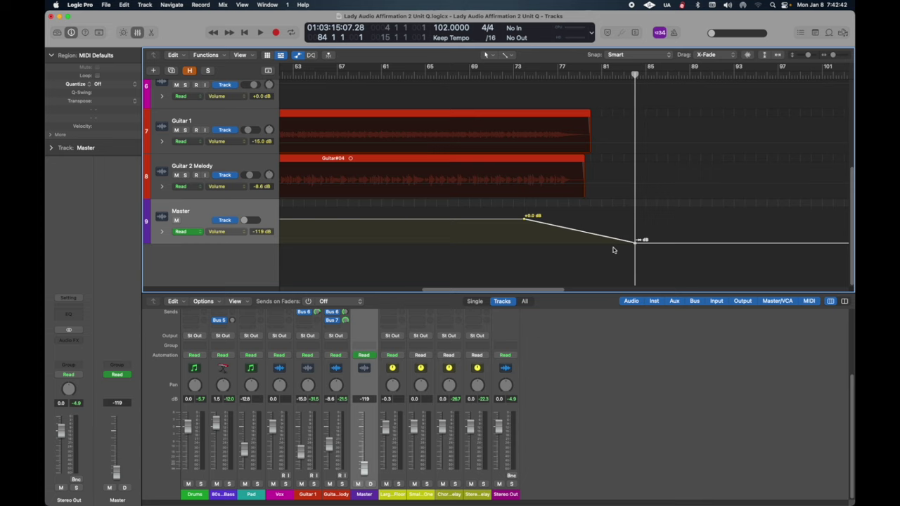
Play from bar 72 through the Master fade-out ending at bar 84.
left_click(503, 75)
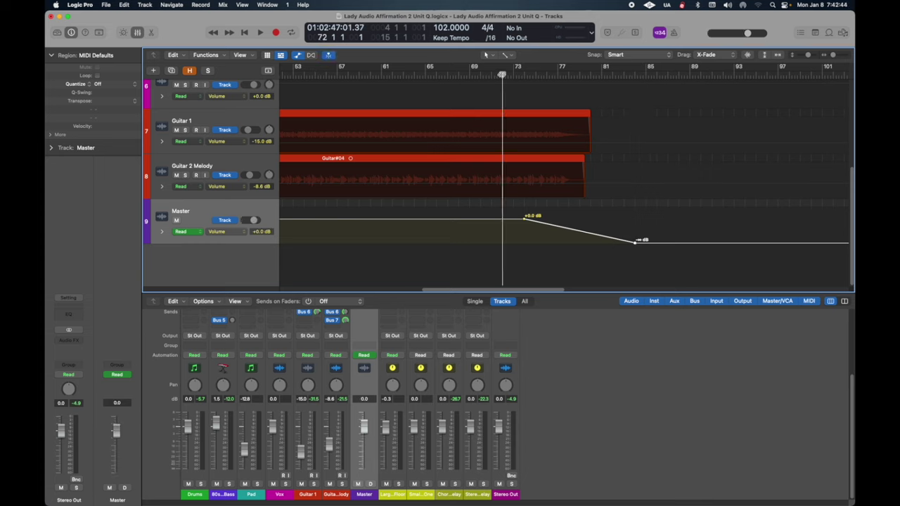
key("space")
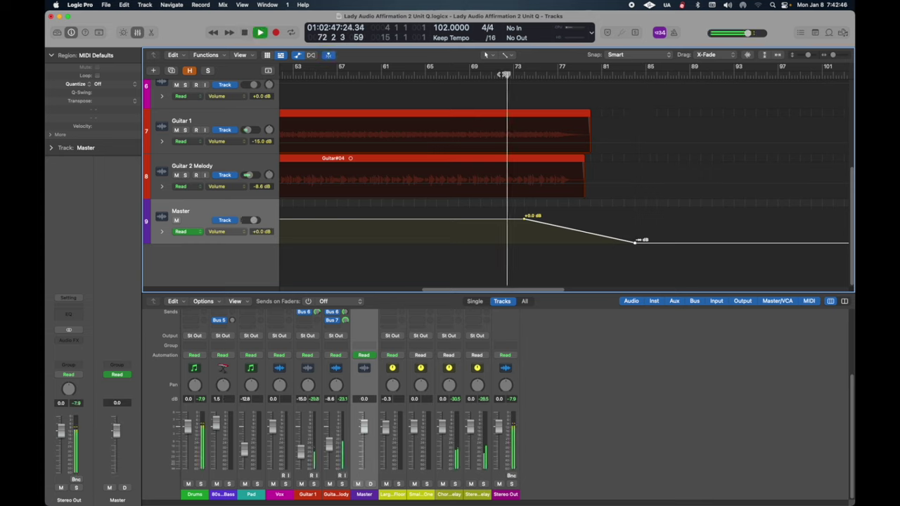